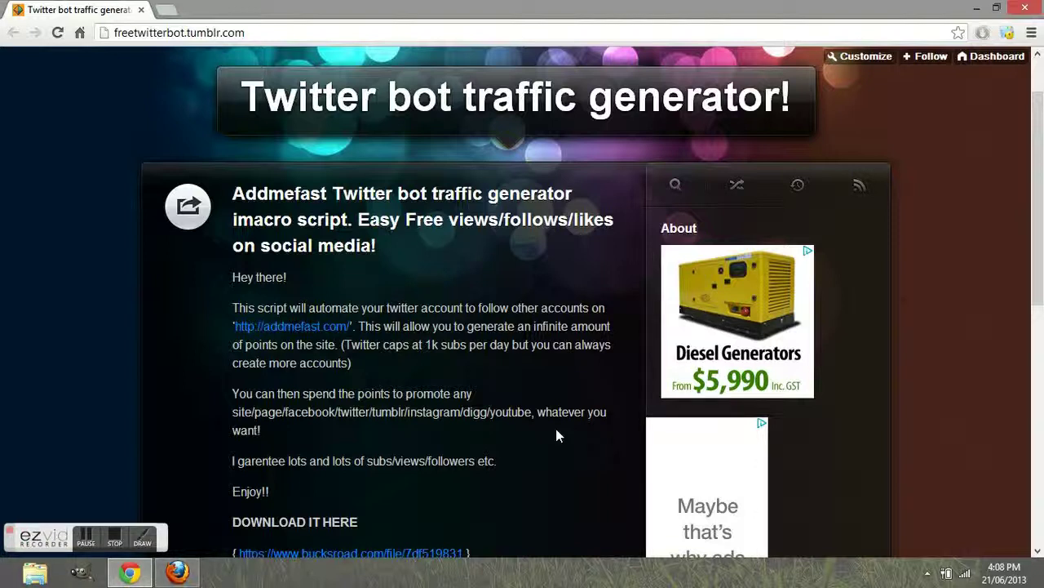
Scroll through the page and briefly highlight the download link line.
scroll(479, 324, "down", 1)
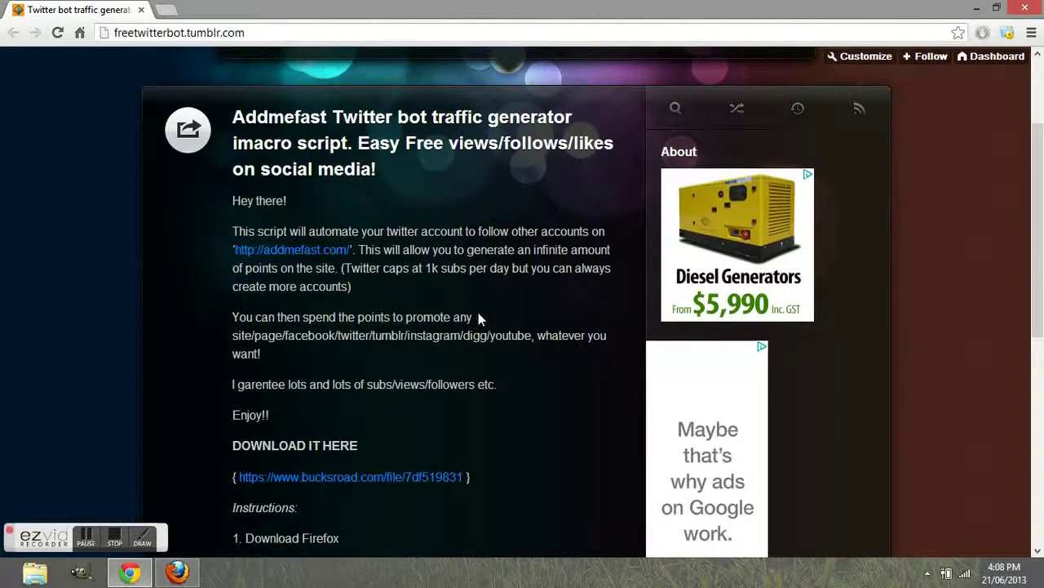
scroll(477, 308, "down", 1)
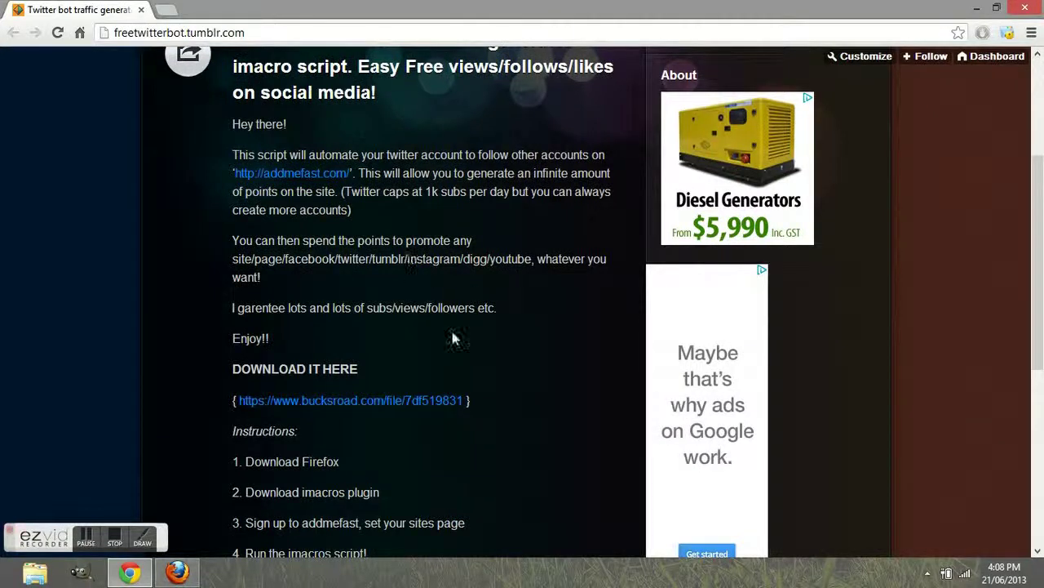
scroll(477, 285, "down", 1)
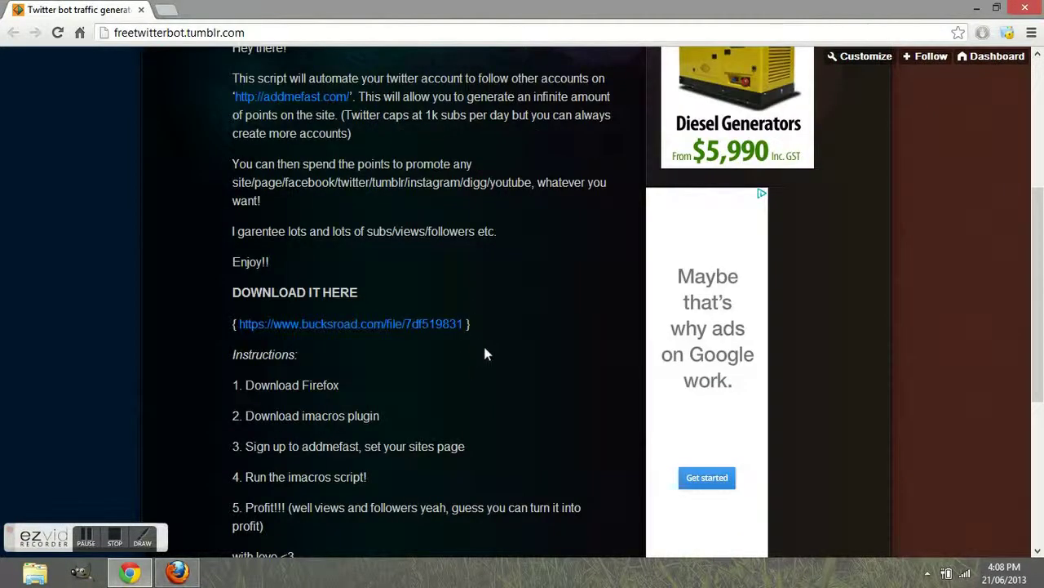
left_click_drag(484, 347, 232, 320)
left_click(442, 373)
scroll(532, 303, "up", 2)
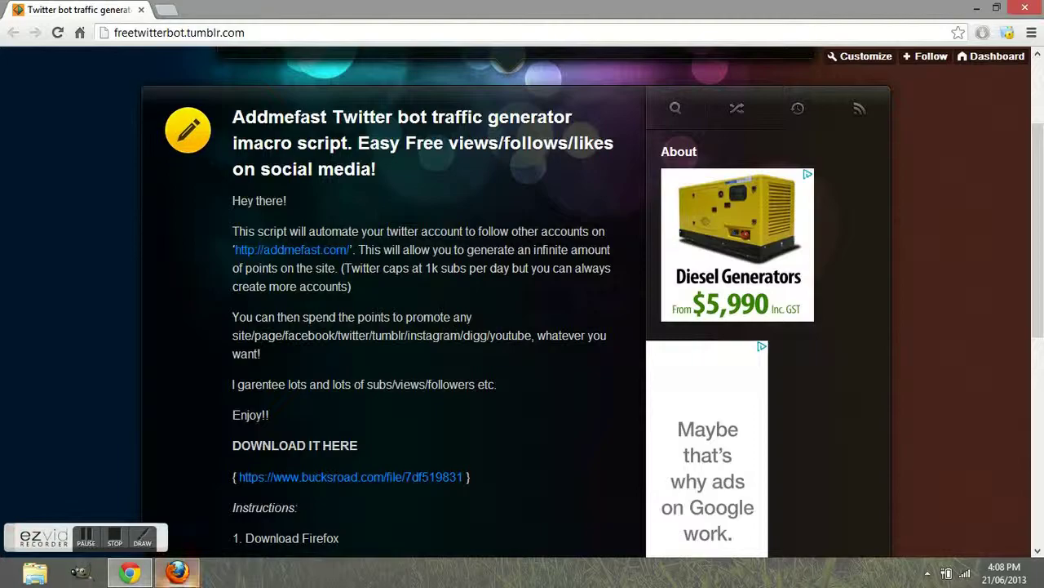
Review the Twitter profile's followers and following lists, then return to AddMeFast My Sites.
left_click(177, 572)
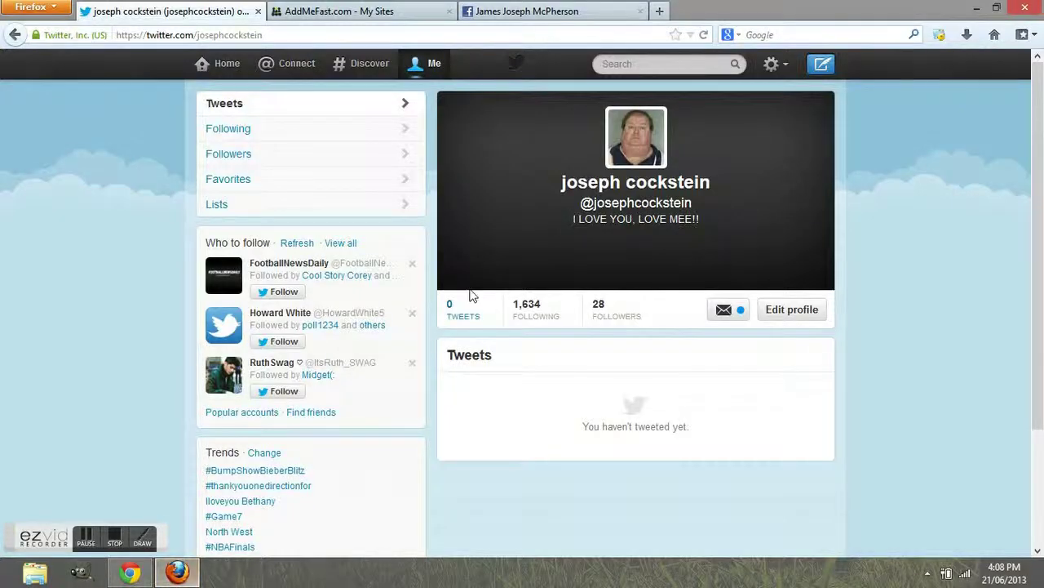
left_click_drag(553, 178, 717, 222)
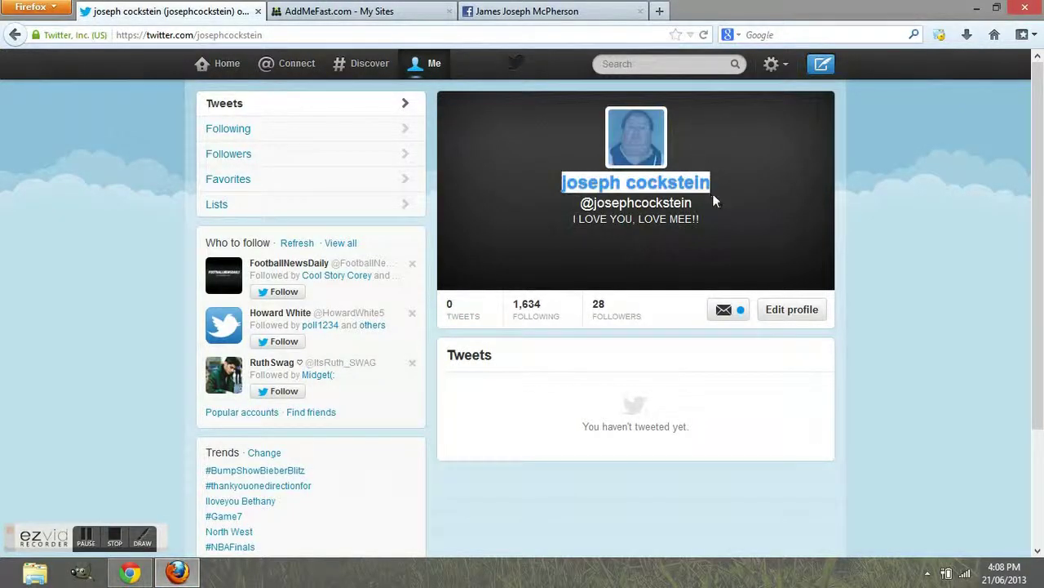
left_click(717, 221)
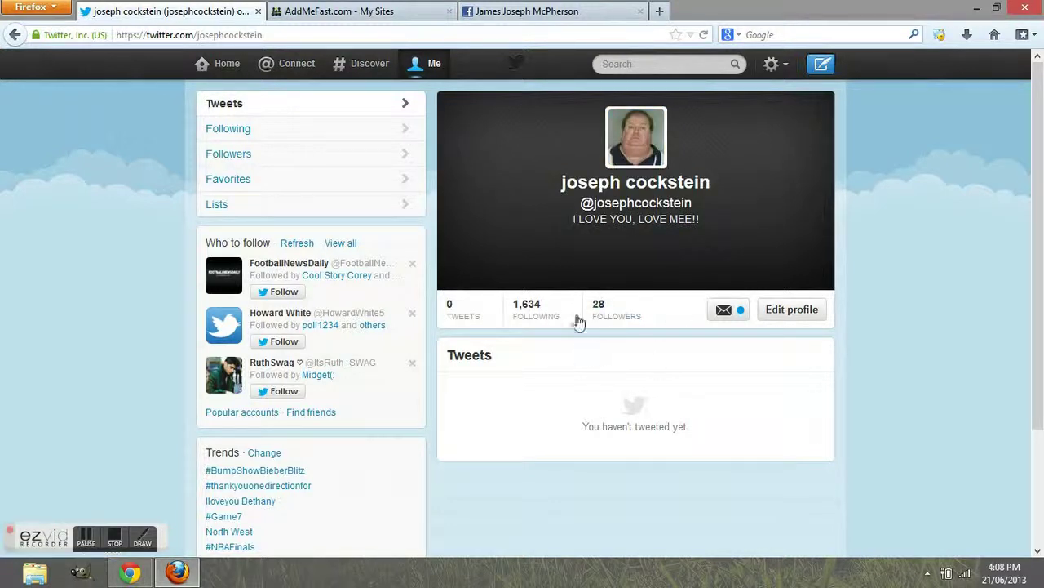
left_click(625, 320)
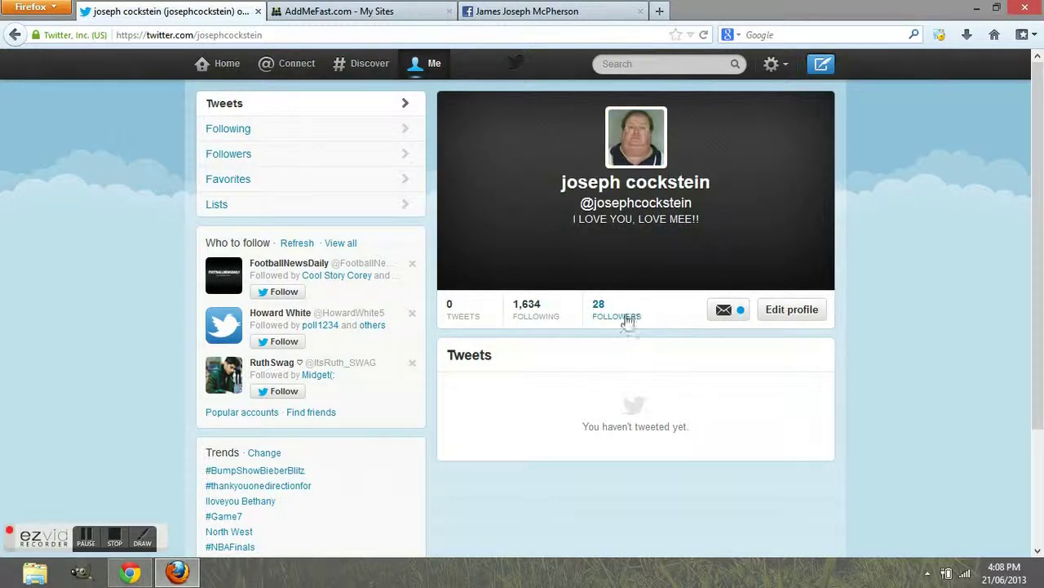
left_click(530, 318)
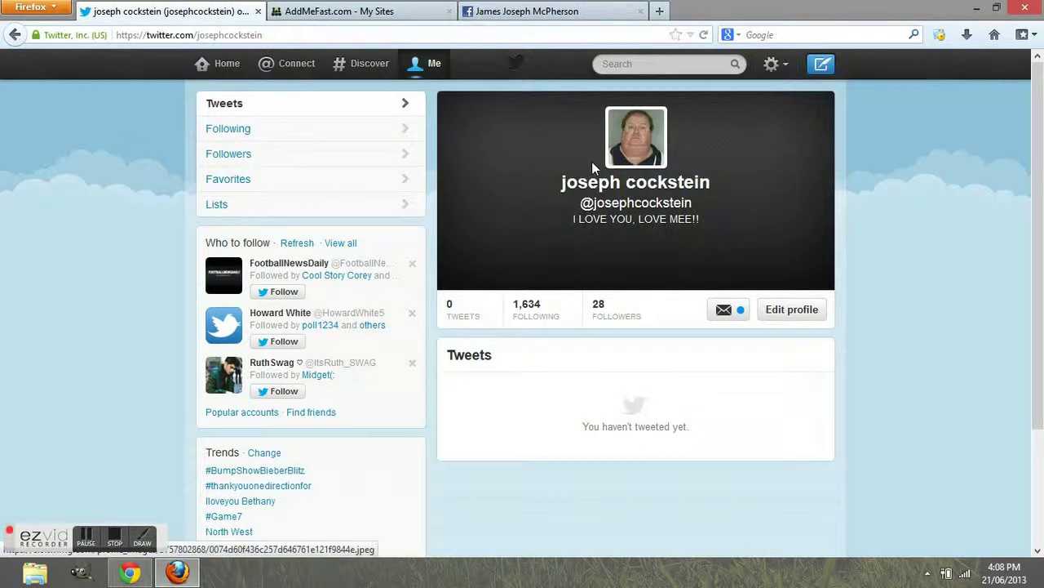
left_click(349, 11)
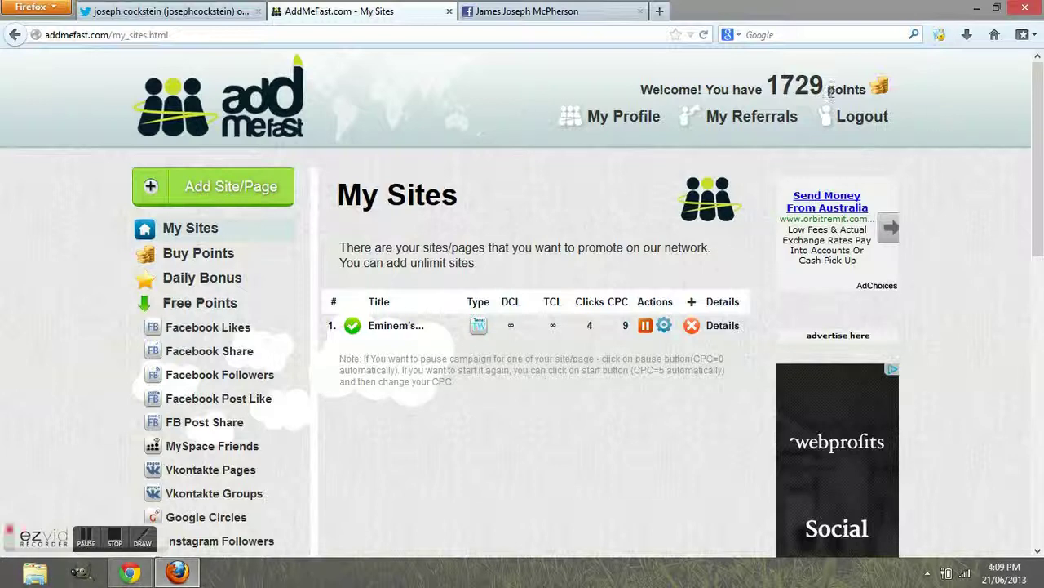
left_click_drag(830, 92, 765, 90)
left_click(732, 95)
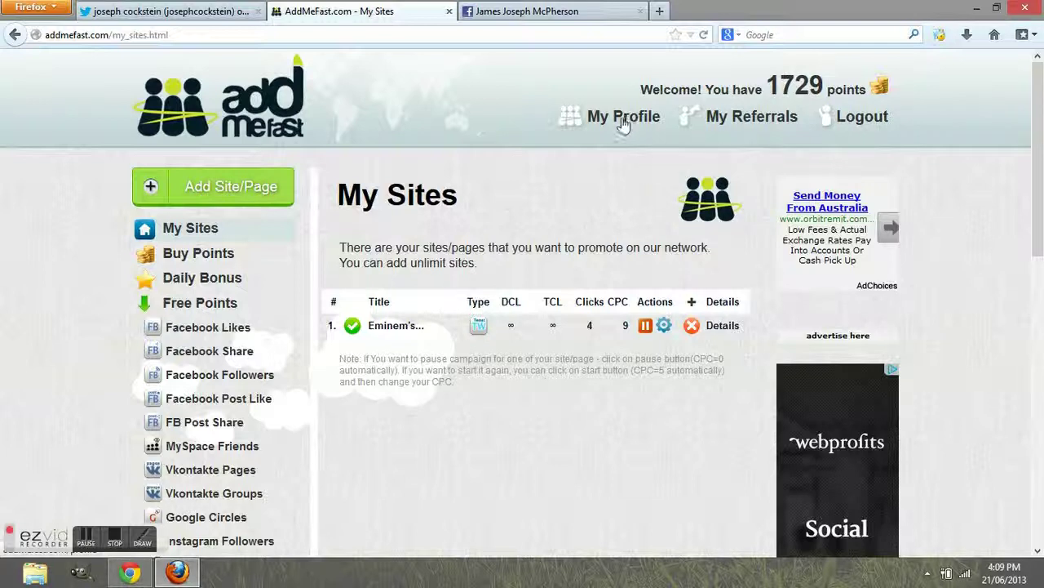
scroll(404, 372, "down", 2)
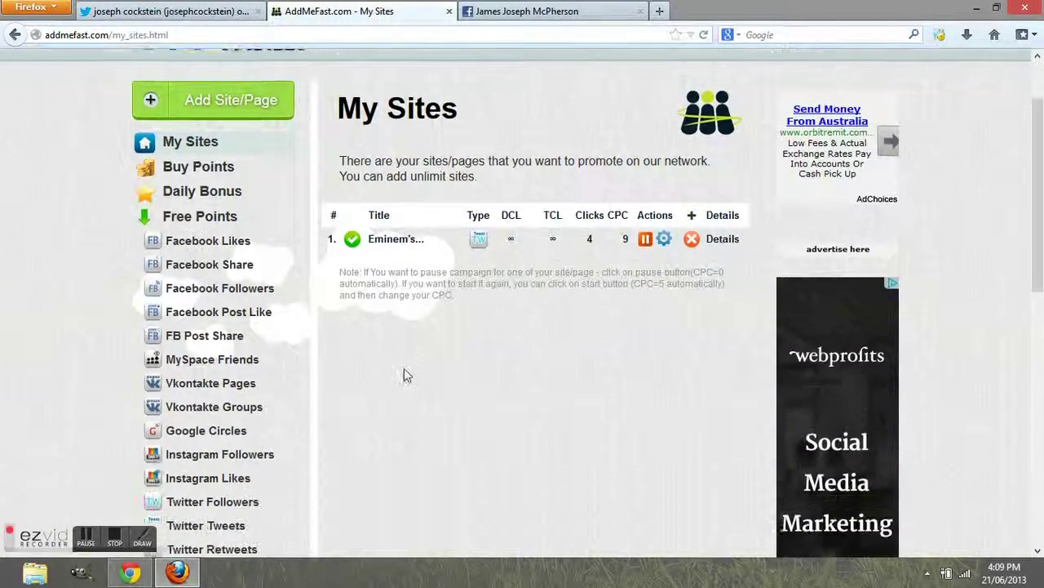
scroll(424, 359, "down", 2)
scroll(479, 298, "up", 4)
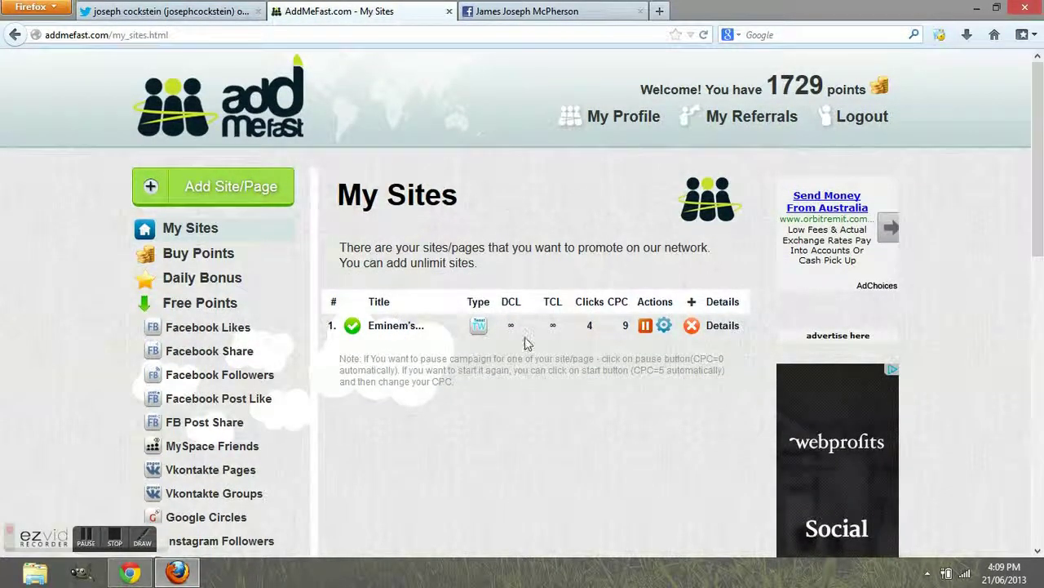
Change the Twitter site's cost per click from 9 to 10 points and save the change.
left_click(666, 326)
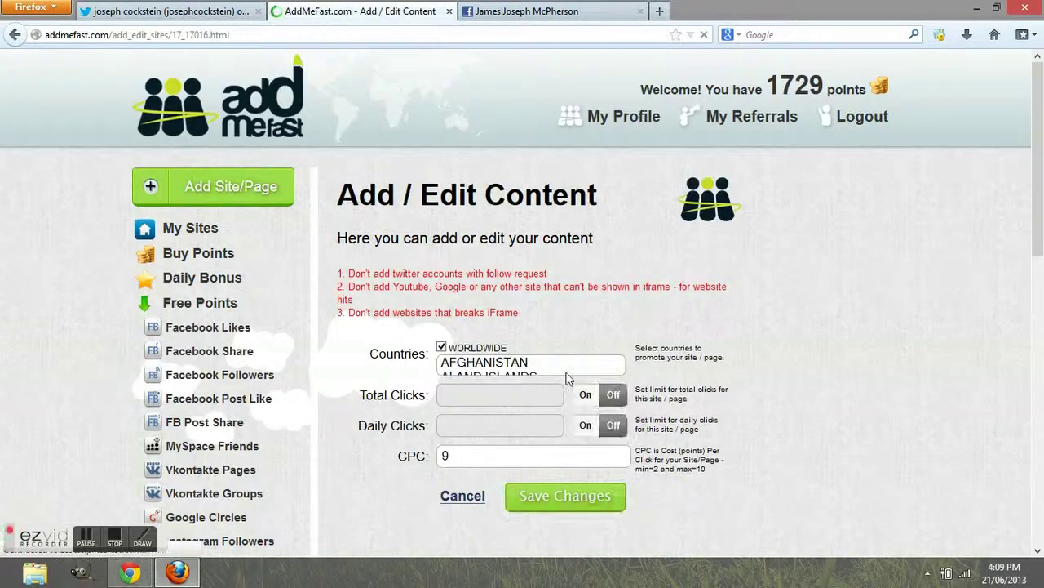
scroll(533, 431, "down", 1)
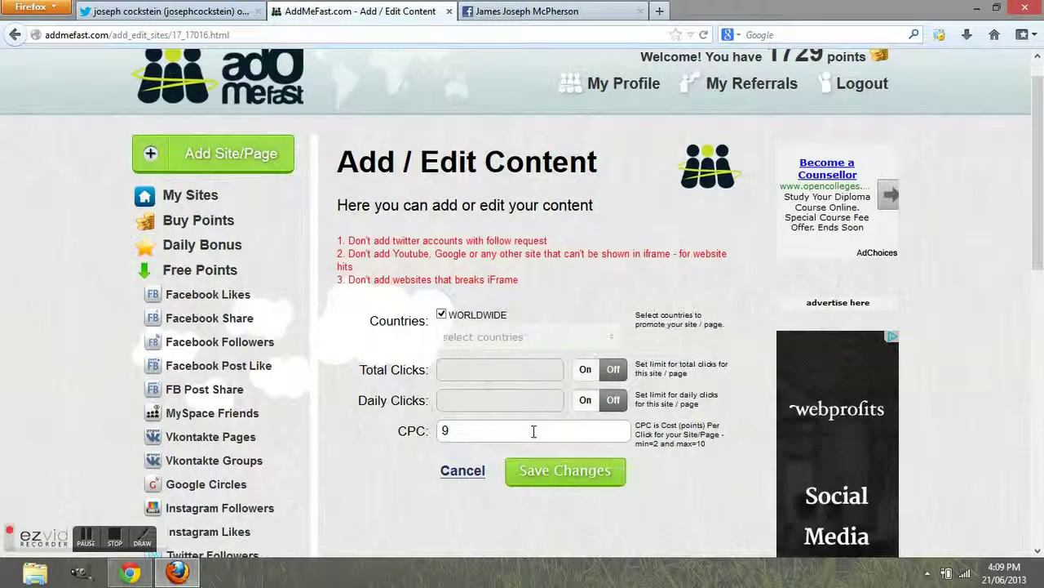
scroll(533, 430, "down", 1)
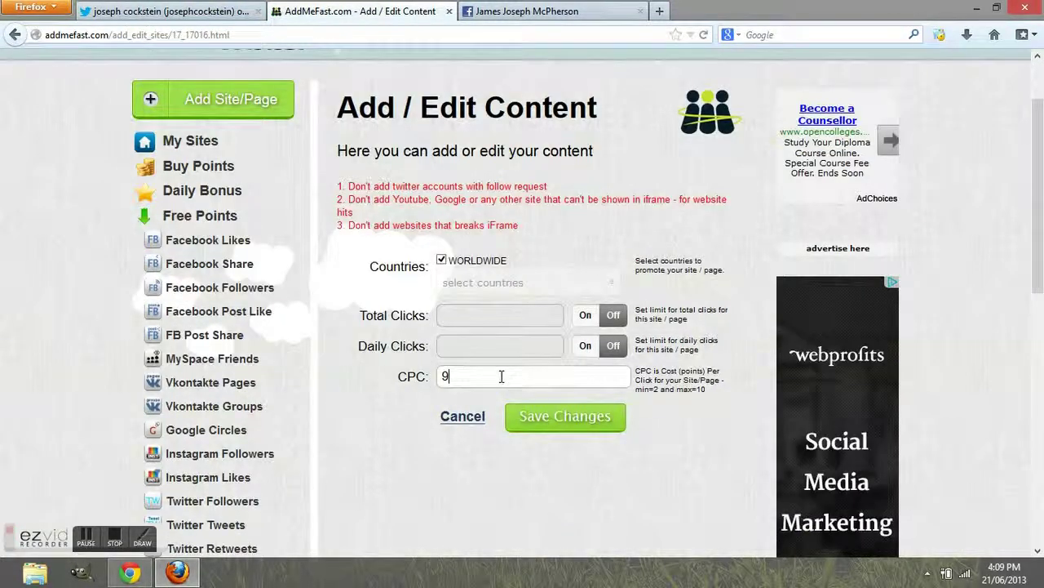
key("BackSpace")
type("1")
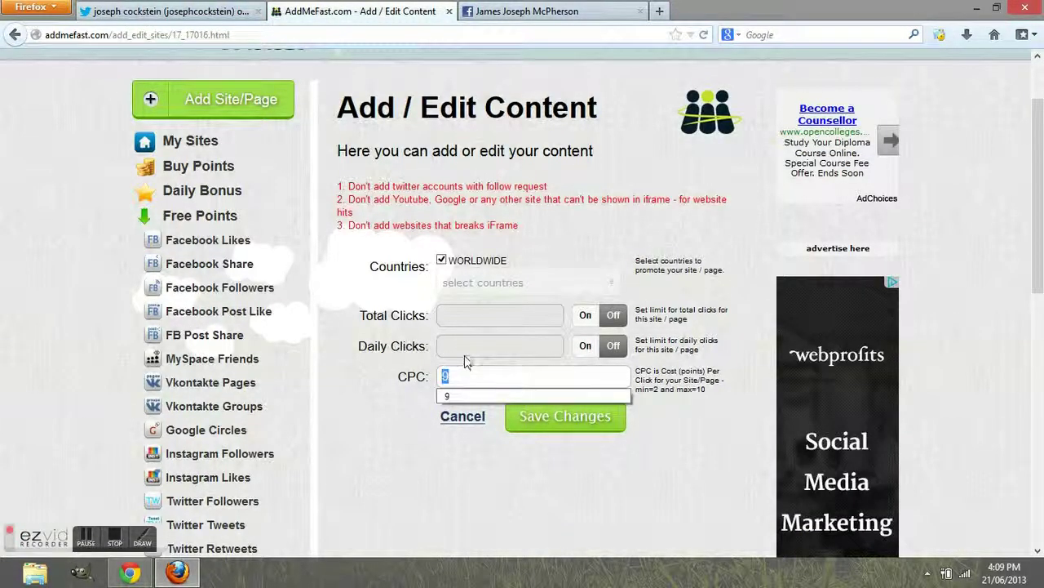
type("2")
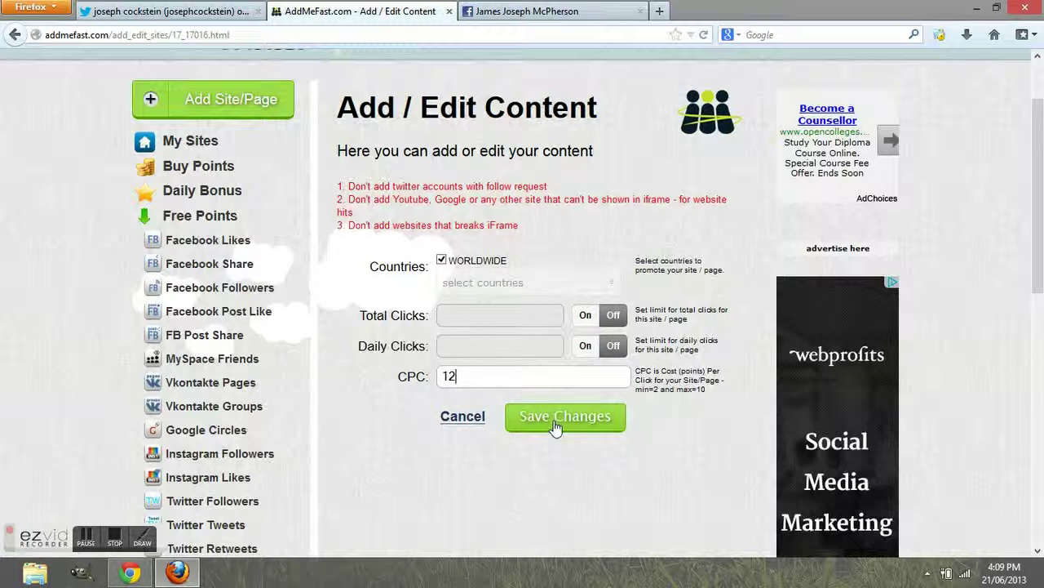
key("BackSpace")
type("0")
left_click(545, 425)
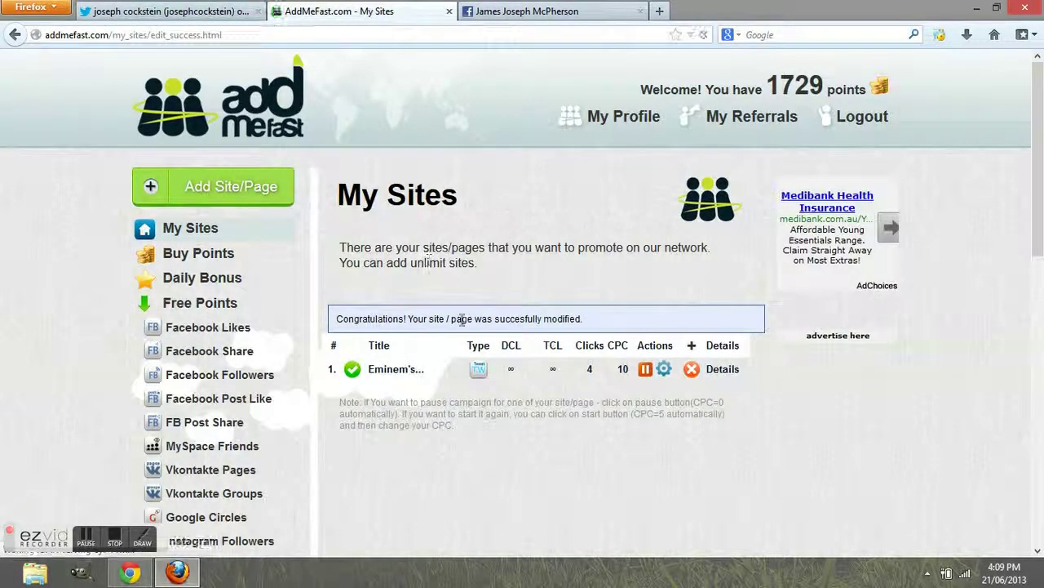
Open AddMeFast's Twitter Followers points-earning page.
scroll(464, 314, "down", 5)
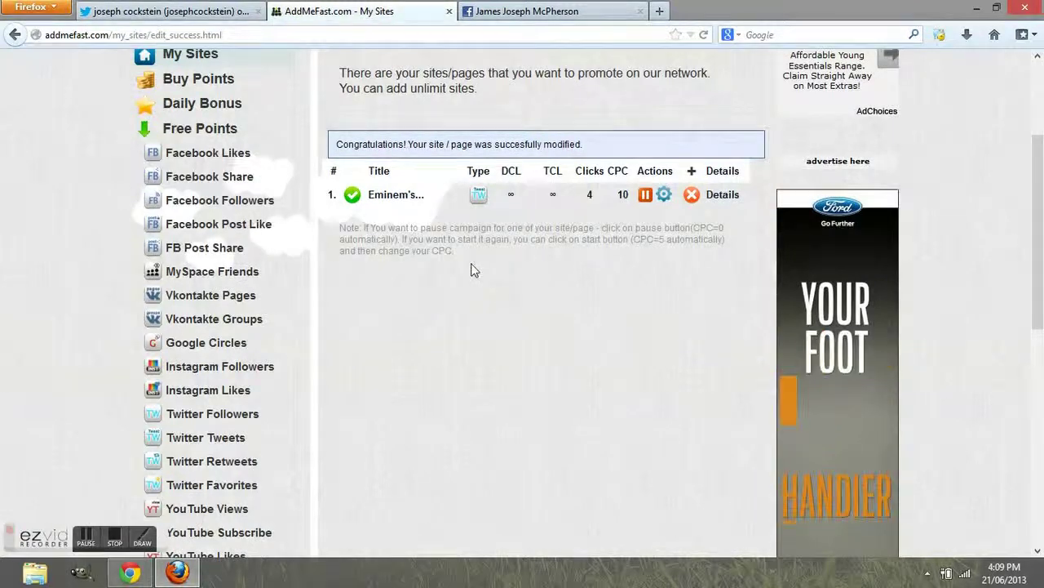
scroll(470, 270, "down", 1)
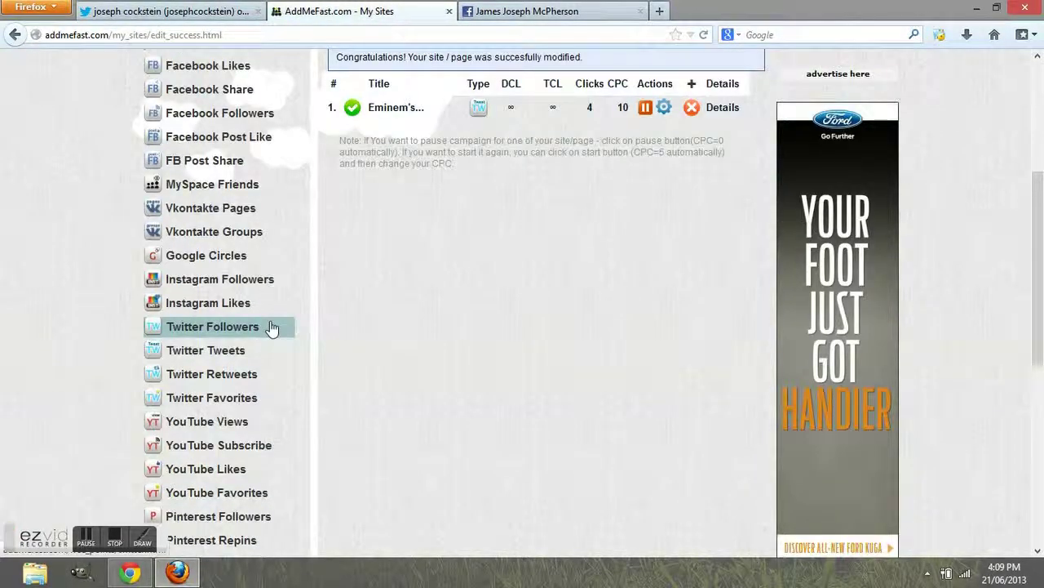
left_click(272, 327)
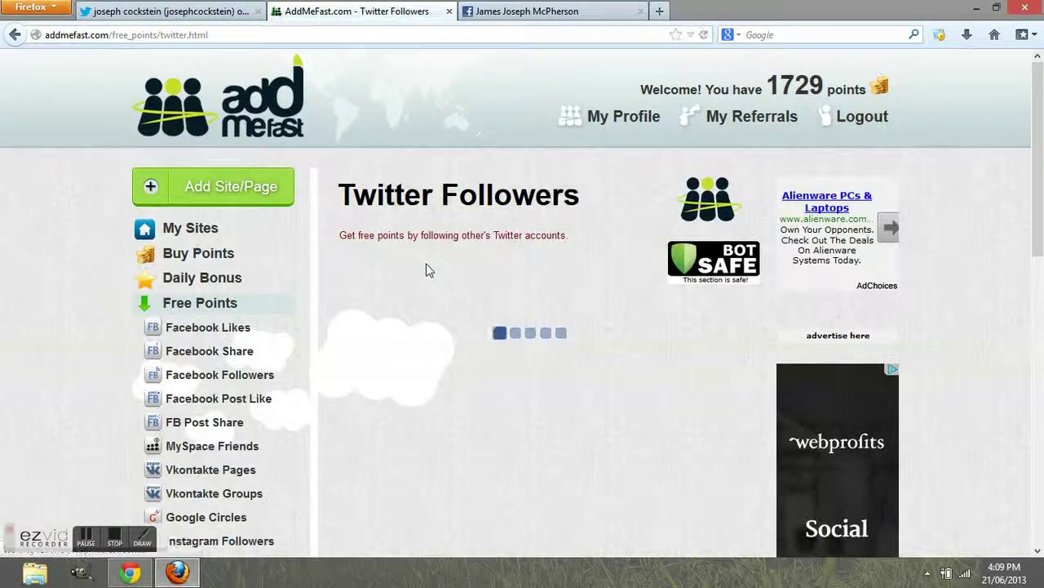
scroll(460, 333, "down", 3)
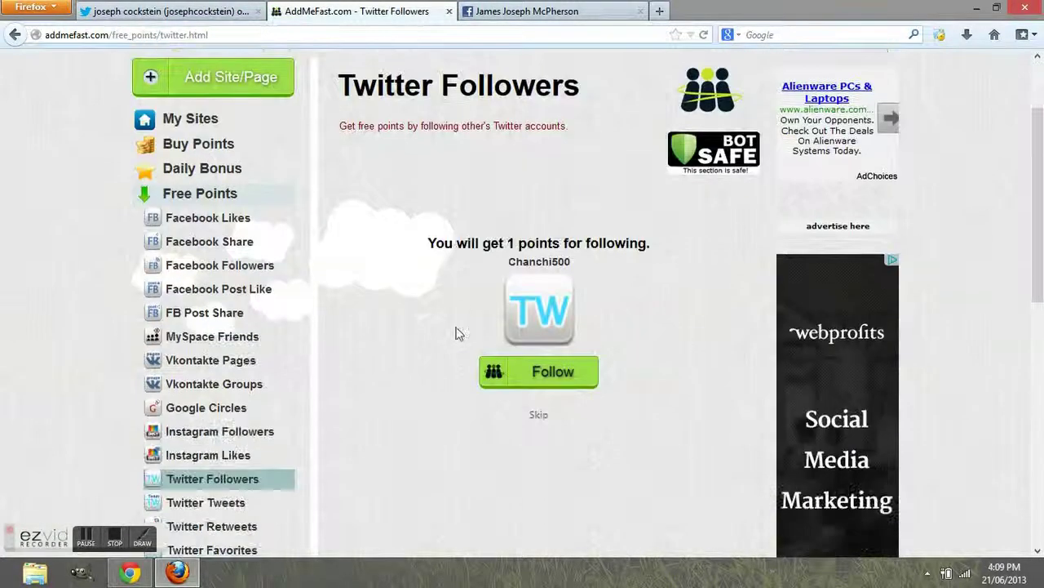
scroll(459, 328, "up", 3)
Run the Self-Test.js macro from the iMacros Demo-Firefox folder.
left_click(939, 34)
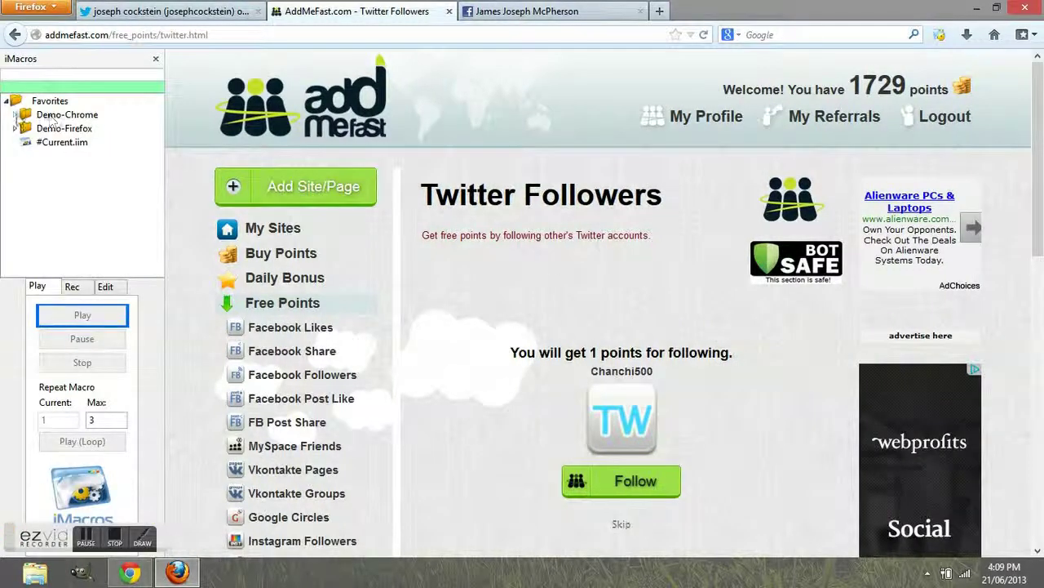
left_click(16, 115)
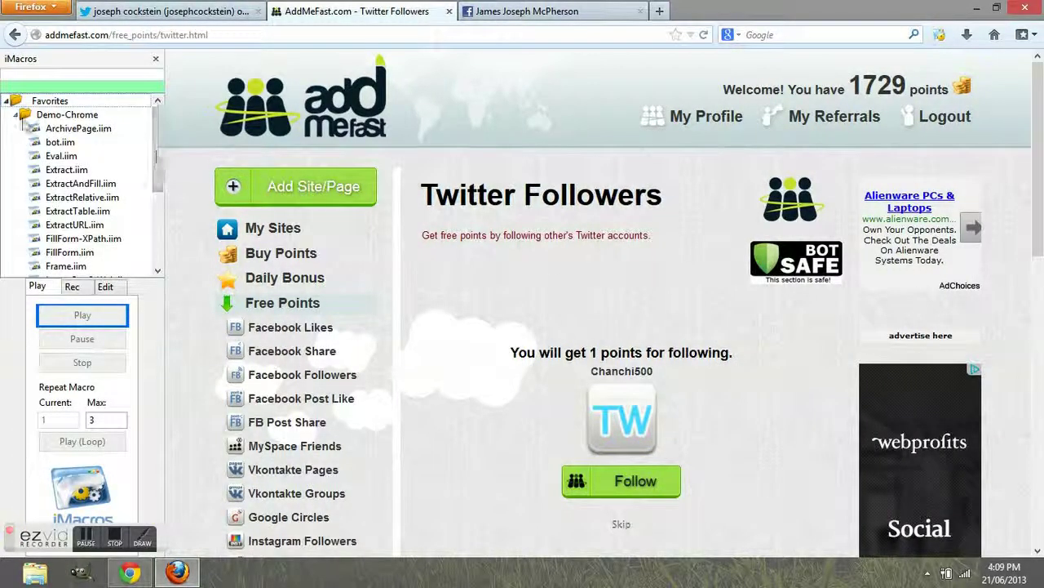
left_click(20, 116)
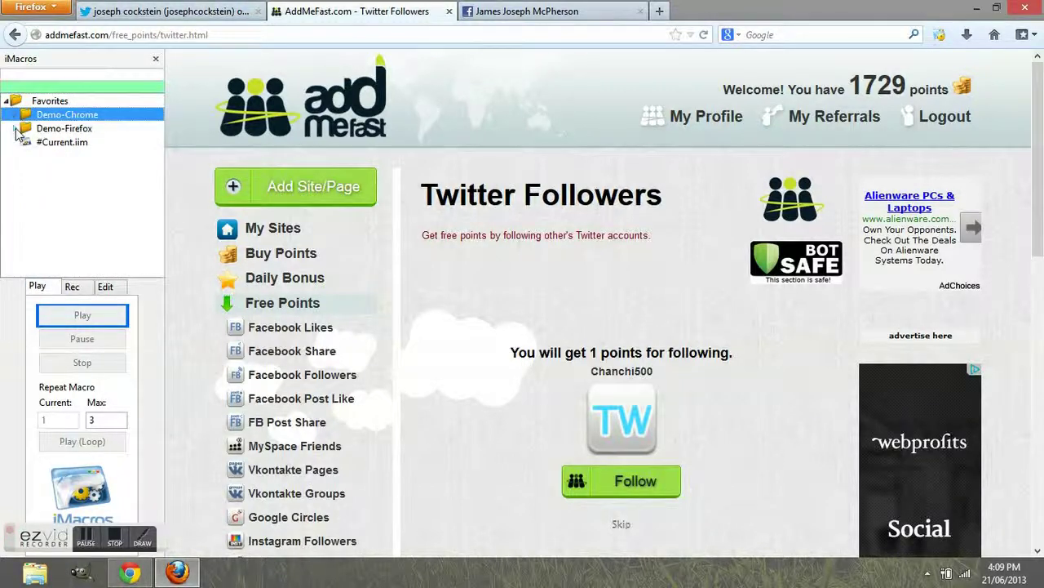
left_click(16, 128)
scroll(98, 188, "down", 5)
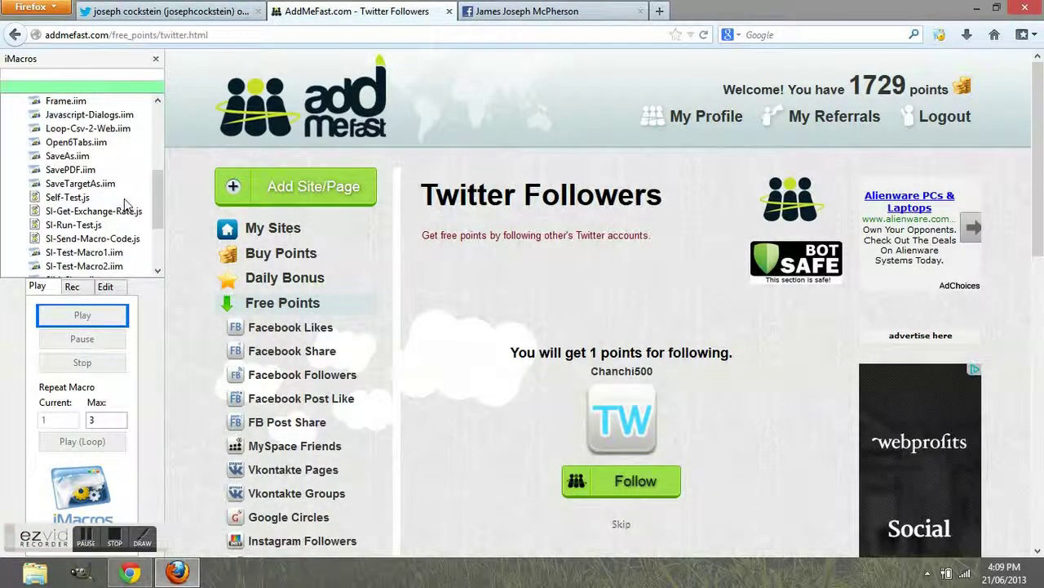
left_click(73, 198)
left_click(81, 315)
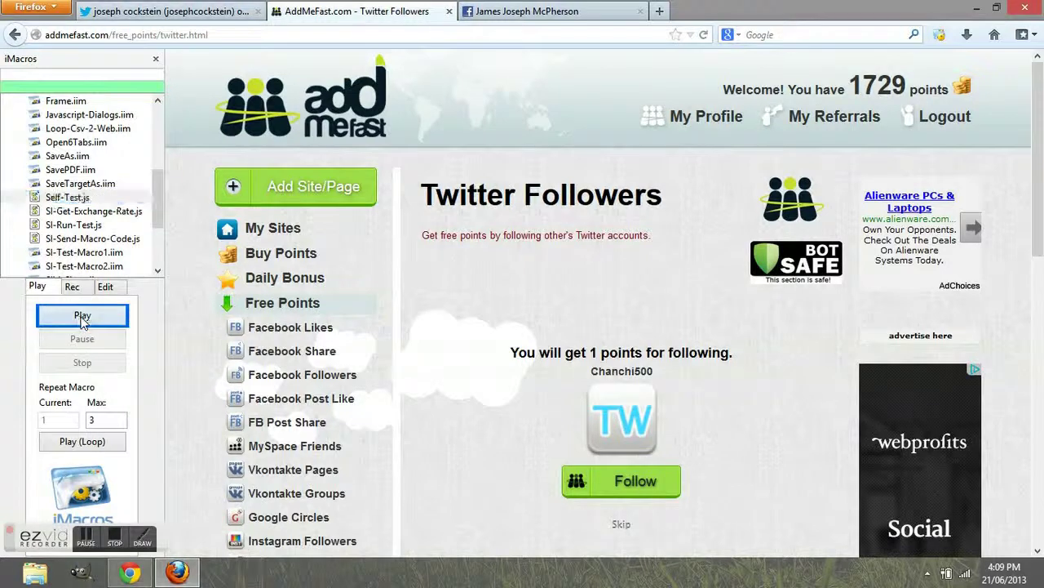
Enter a loop count of 99999 to start the follow macro looping.
type("999")
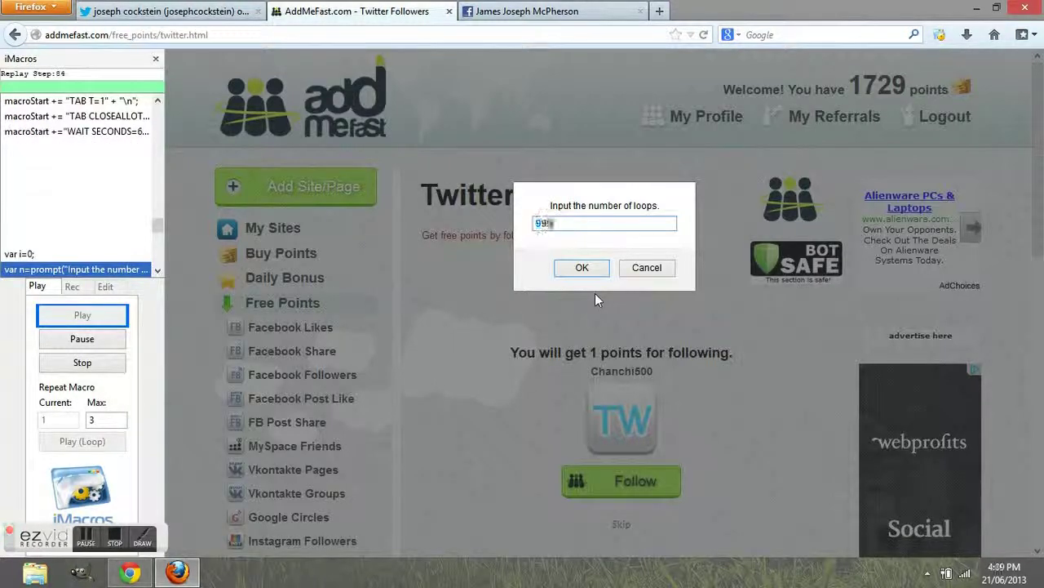
type("99")
key("Return")
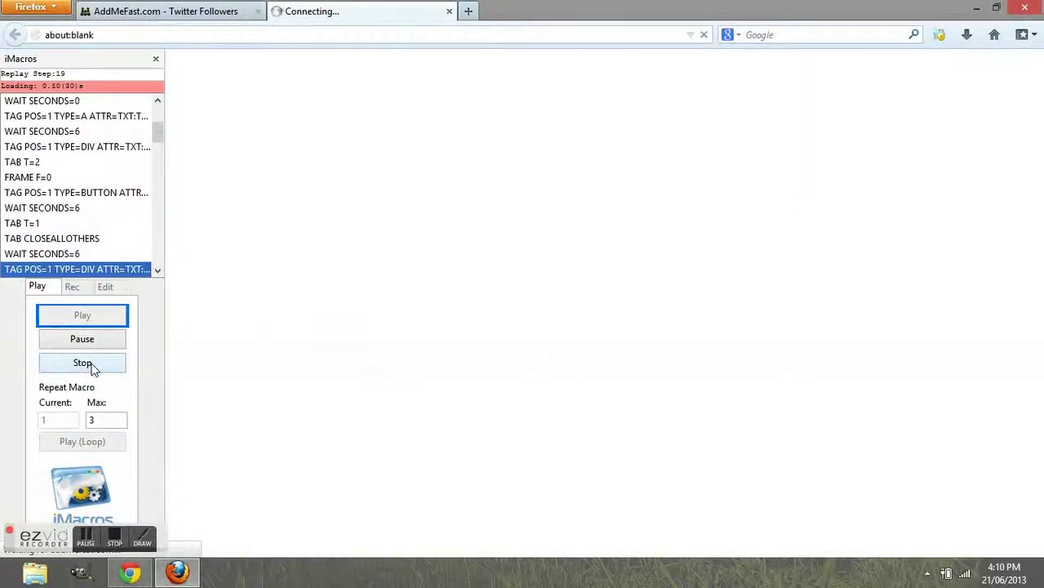
Stop the macro, close the blank leftover tab, and minimize then restore Firefox.
left_click(93, 363)
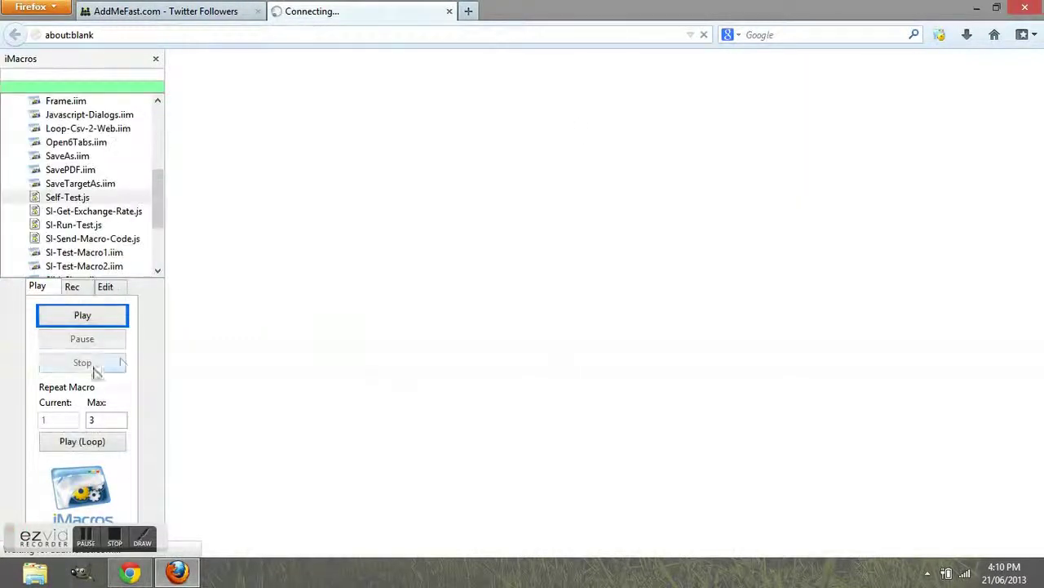
left_click(448, 12)
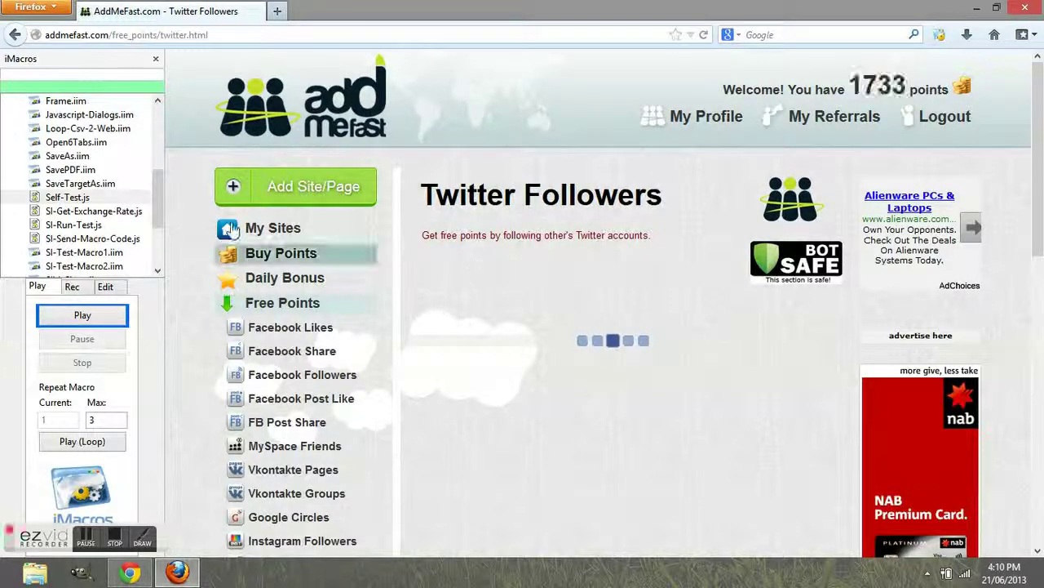
left_click(178, 572)
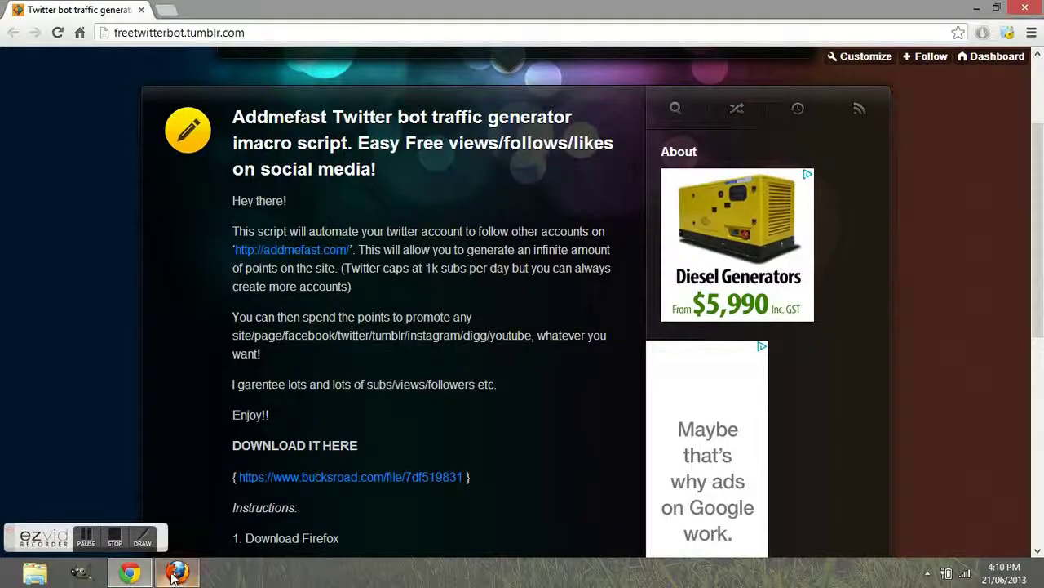
left_click(173, 576)
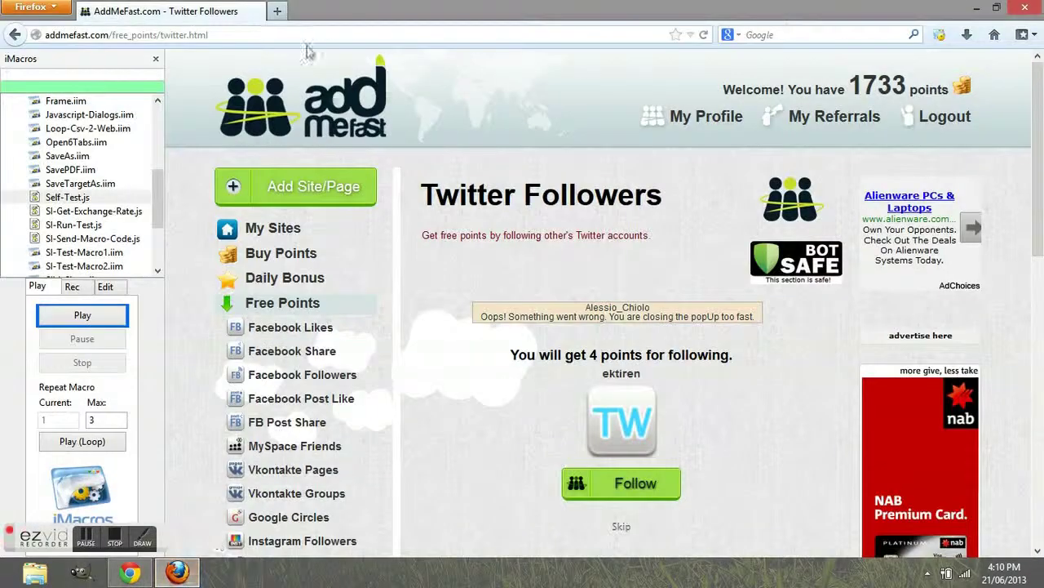
Load facebook.com in a new tab and go to the profile page.
double_click(326, 7)
type("ww")
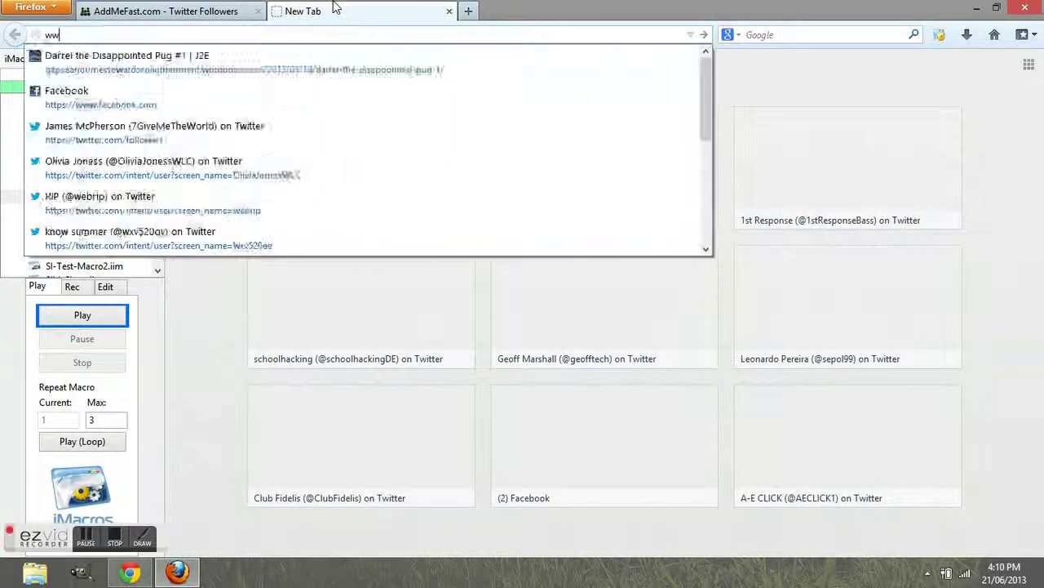
type("w.fa")
key("Return")
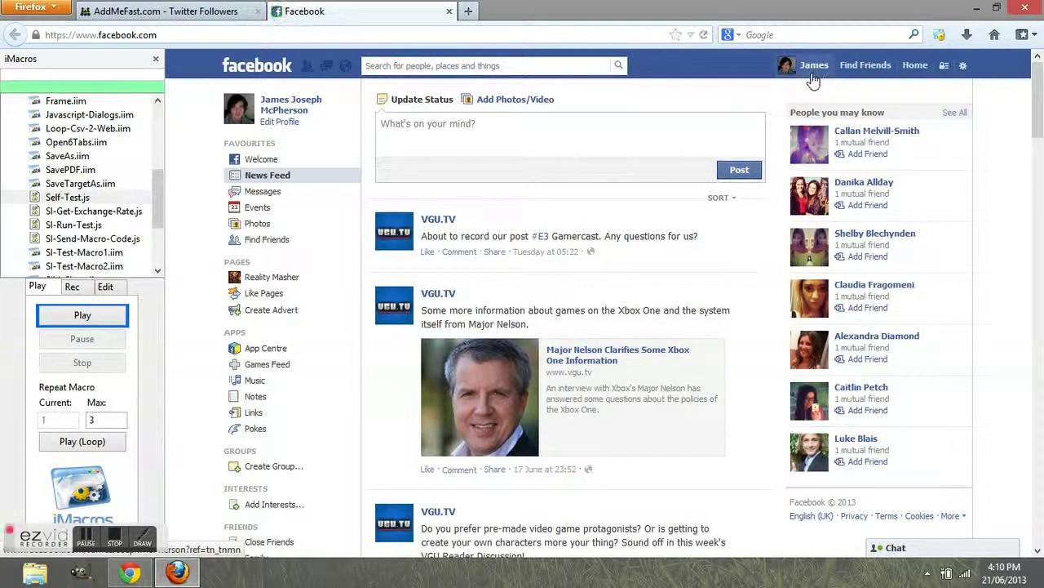
left_click(294, 106)
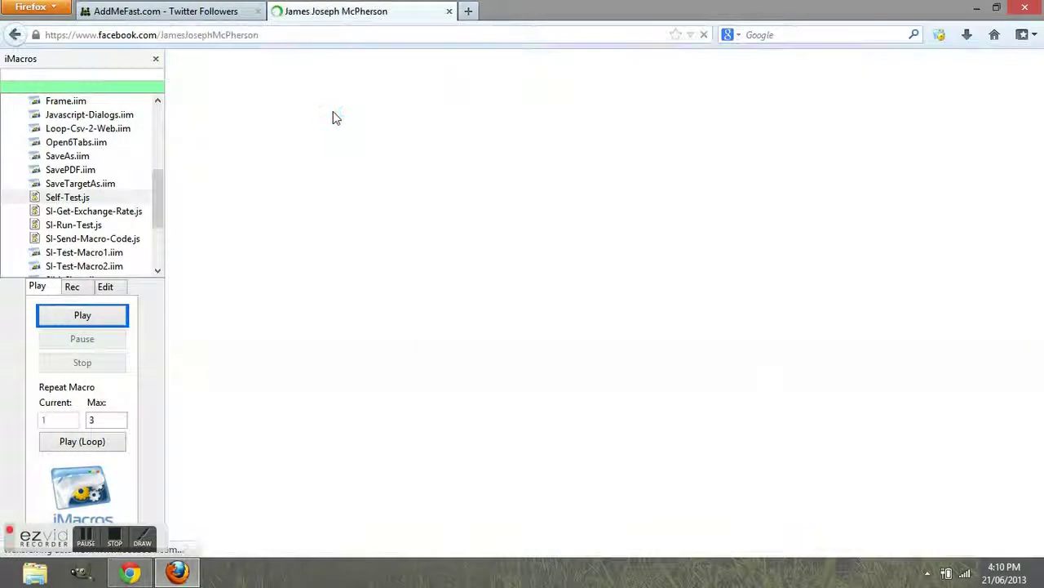
Check the timeline's follower count of 374 and look at a photo.
scroll(325, 314, "down", 4)
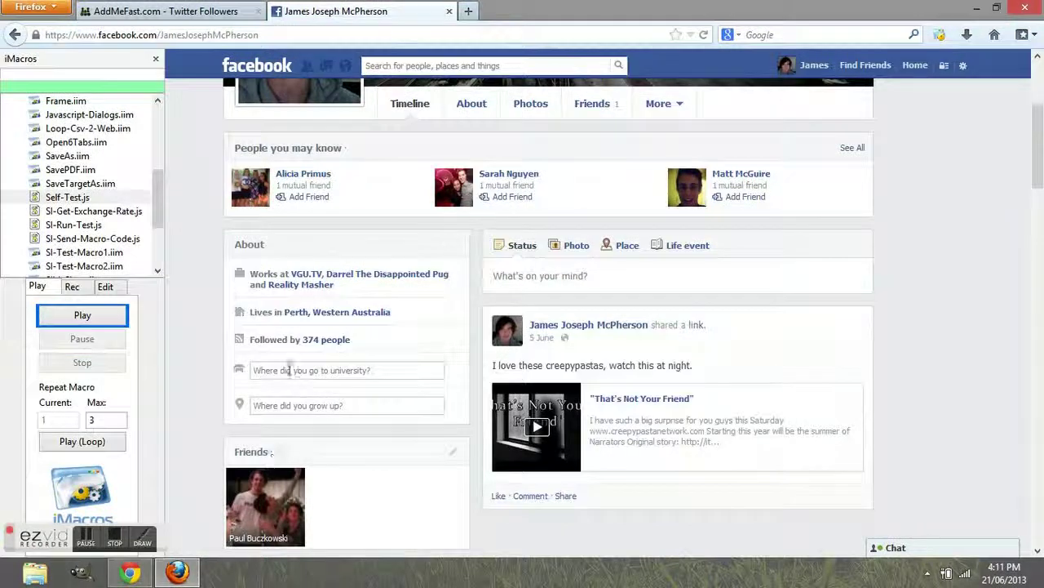
left_click_drag(397, 338, 258, 338)
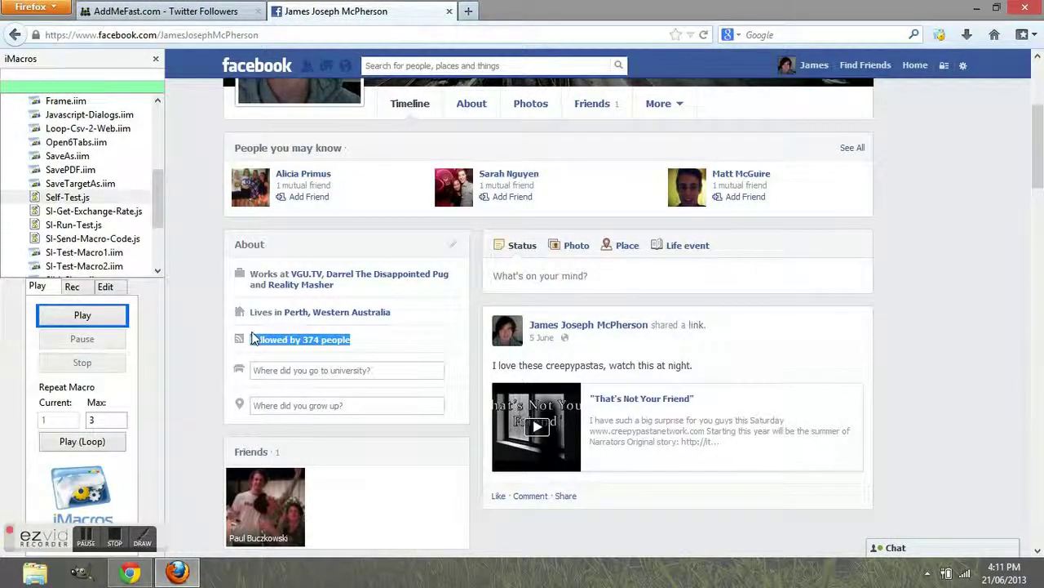
left_click(398, 349)
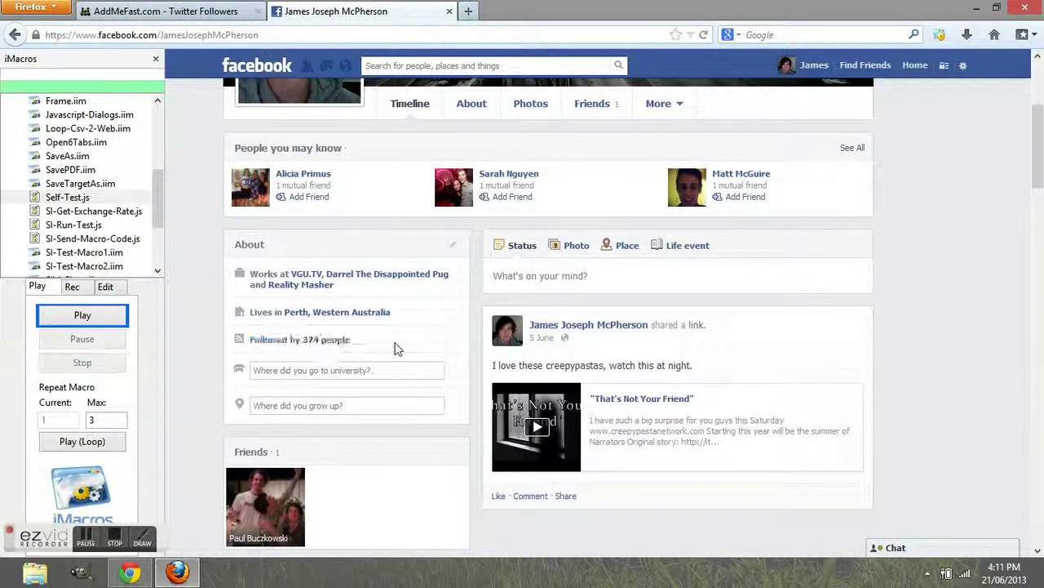
scroll(387, 369, "down", 1)
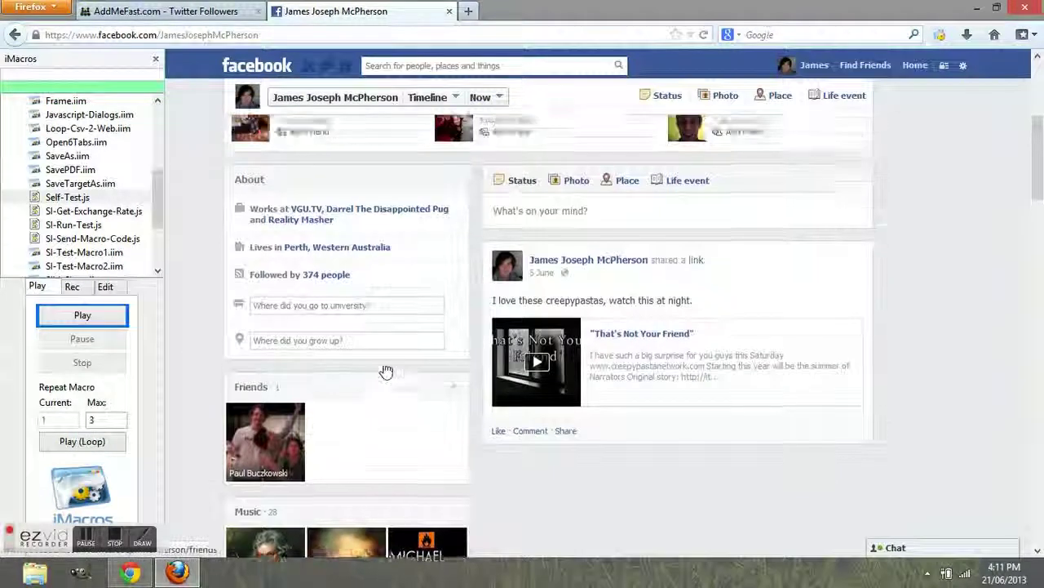
scroll(386, 369, "up", 3)
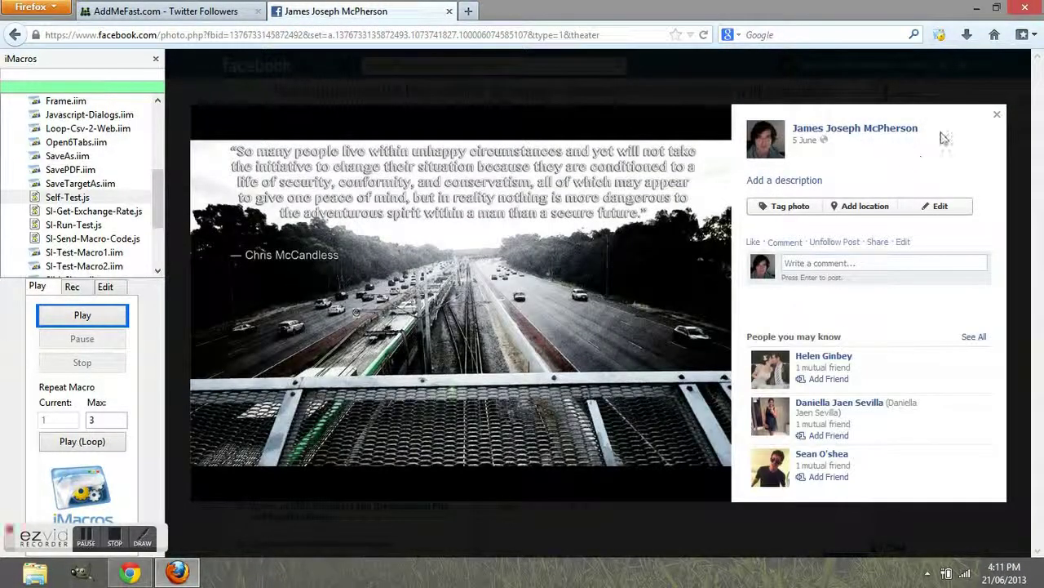
left_click(996, 115)
scroll(691, 245, "down", 10)
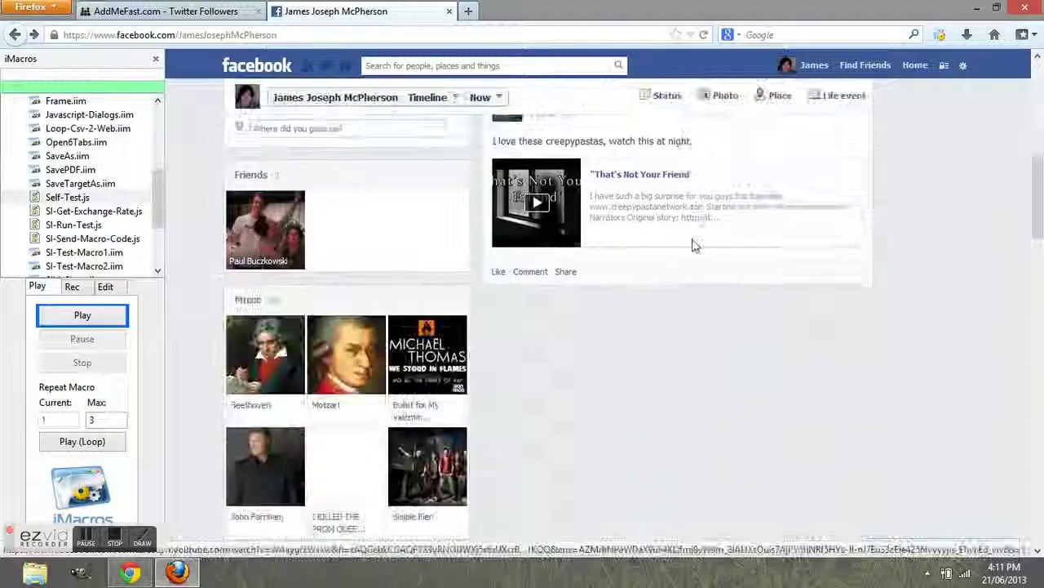